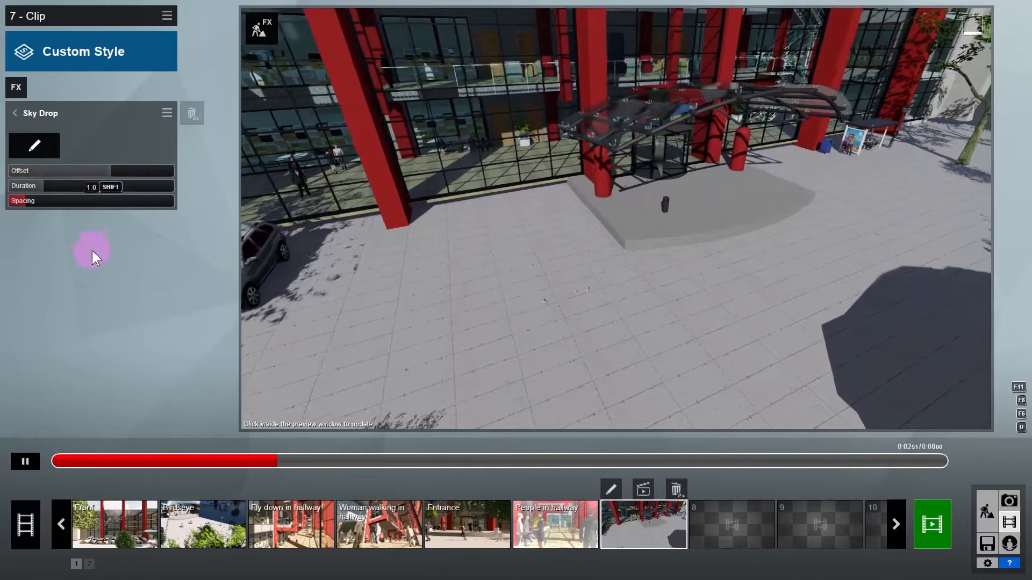
Pause the clip preview and open the Sky Drop effect's object selection
click(34, 465)
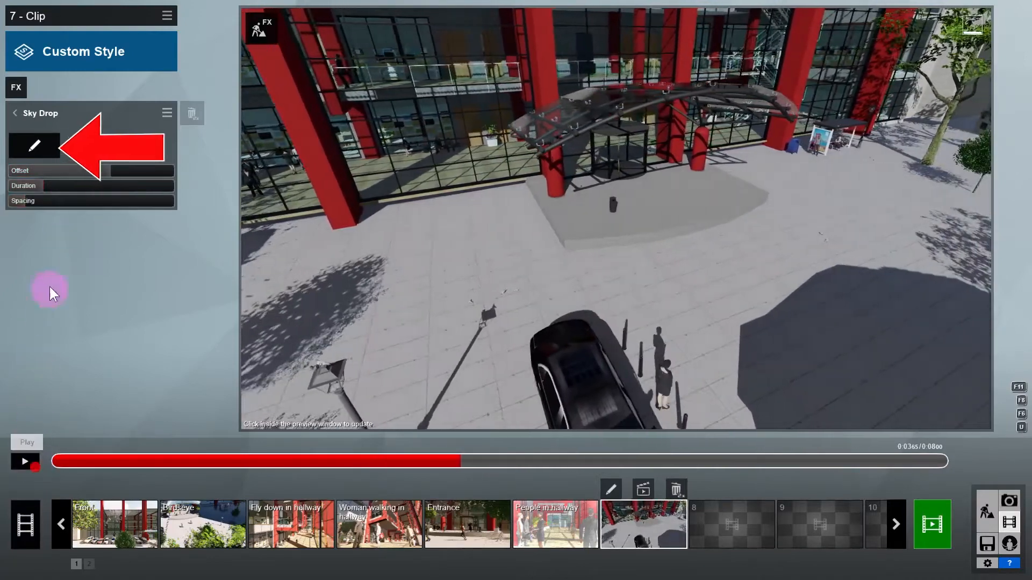
click(51, 153)
Try window-selecting the objects around the entrance plaza for Sky Drop and clear that selection
drag(100, 157, 339, 314)
right_drag(339, 308, 303, 286)
right_drag(385, 320, 399, 320)
mouse_move(301, 356)
mouse_down()
mouse_move(293, 347)
mouse_move(327, 377)
mouse_move(328, 358)
mouse_move(375, 421)
mouse_move(373, 392)
mouse_up()
right_drag(403, 288, 403, 288)
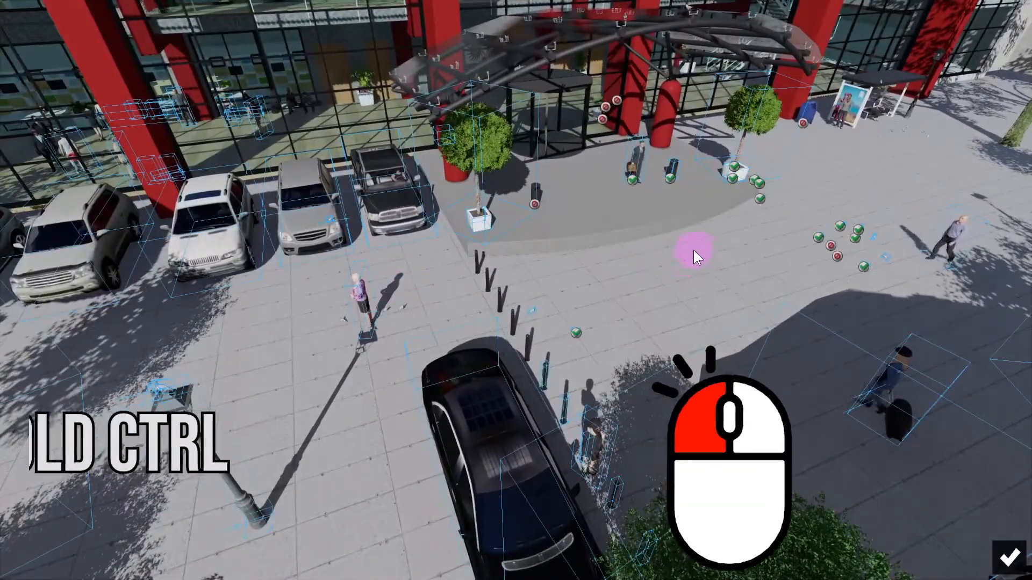
mouse_move(704, 250)
ctrl+mouse_down()
mouse_move(659, 284)
mouse_move(695, 257)
ctrl+mouse_up()
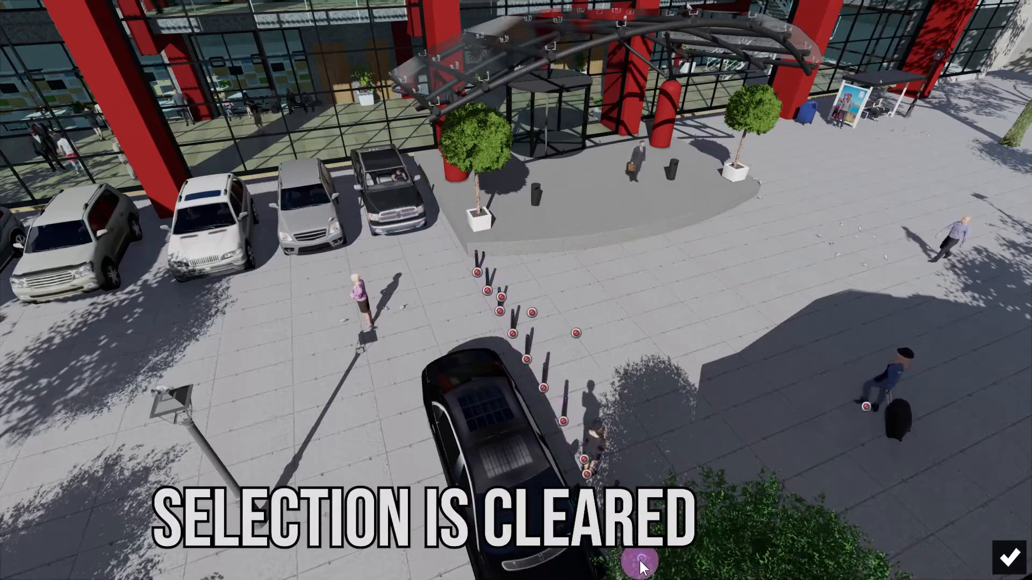
drag(688, 263, 637, 293)
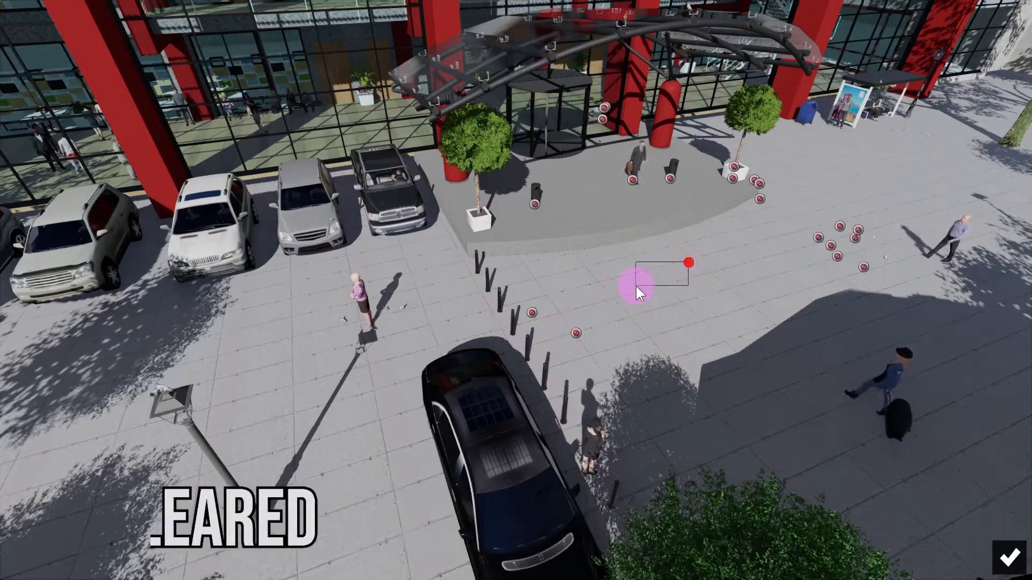
Select the four parked vehicles along the facade one by one, ending with the black pickup nearest the entrance
right_drag(373, 302, 373, 302)
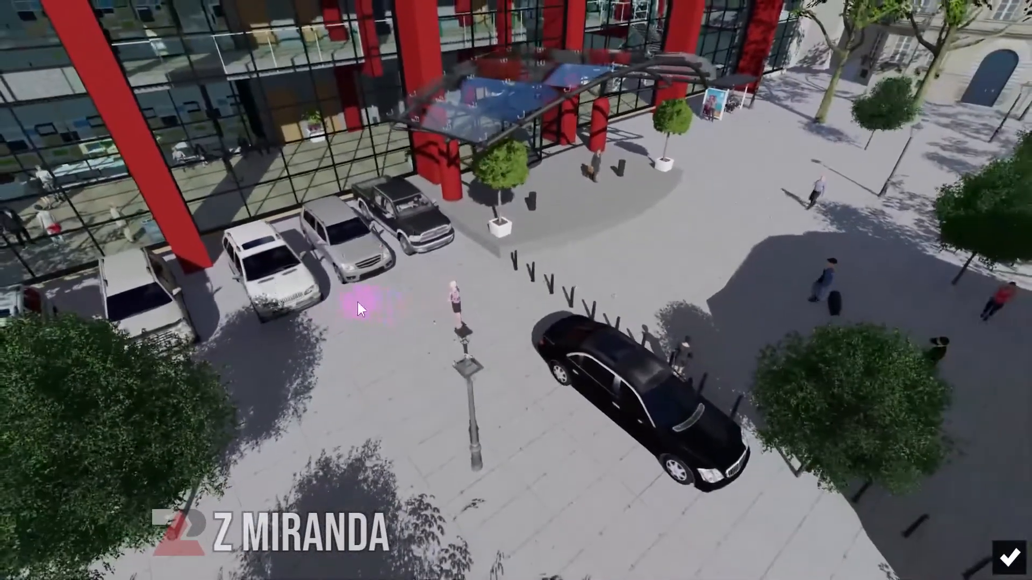
click(161, 324)
click(278, 286)
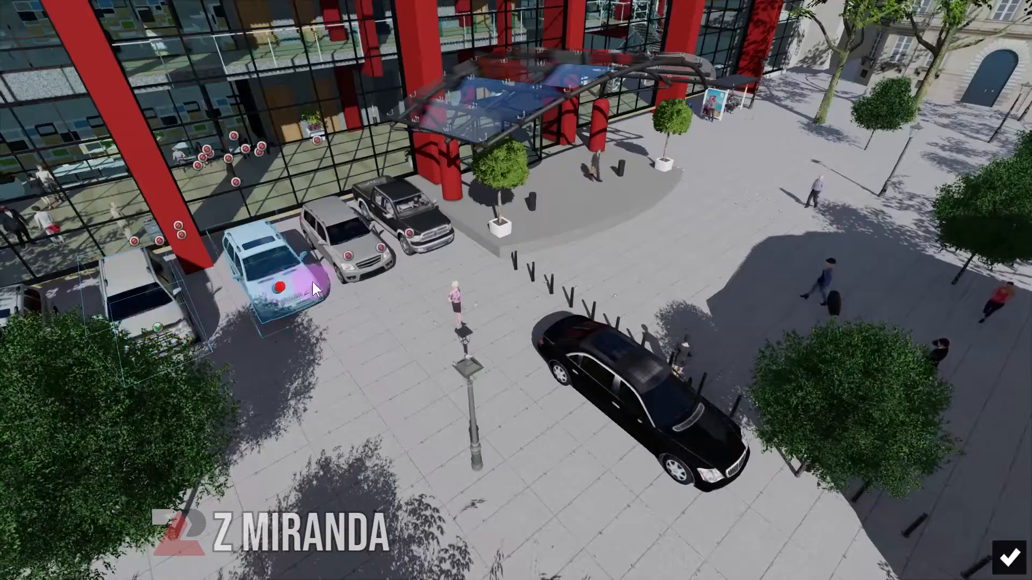
click(348, 256)
click(408, 233)
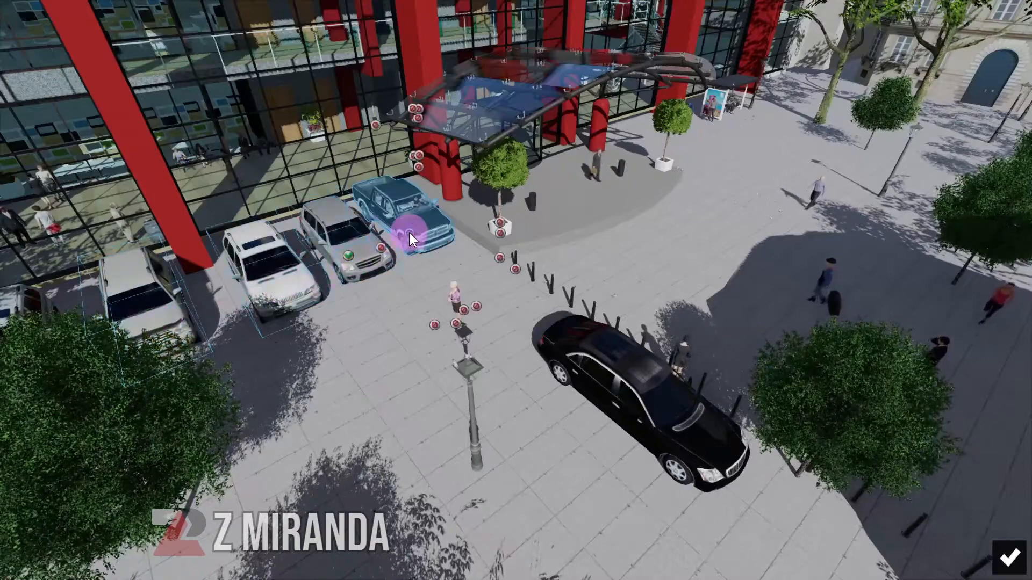
Add the standing woman, the black limousine and the nearest potted tree to the Sky Drop selection, in that order
click(456, 324)
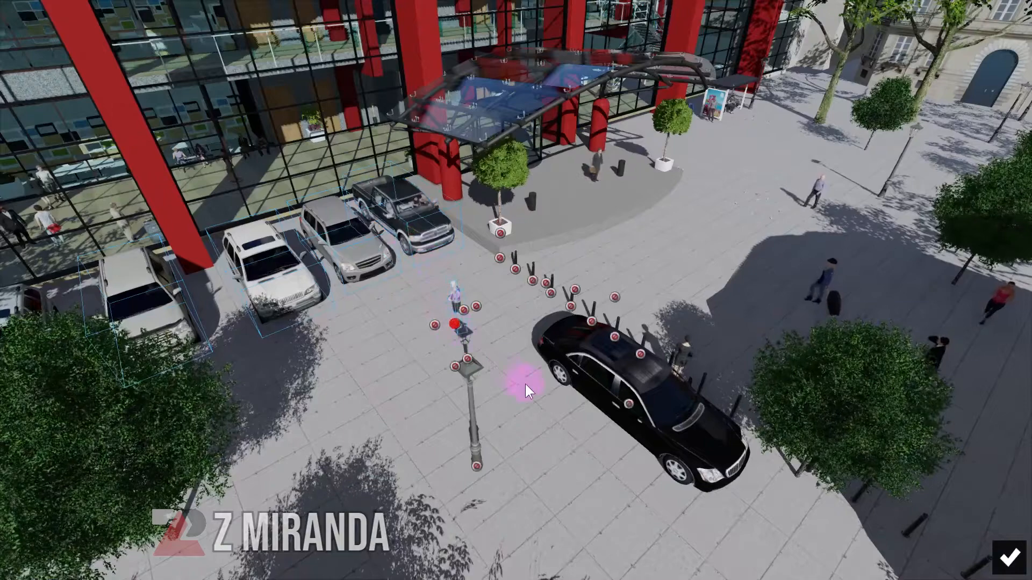
click(626, 403)
click(501, 233)
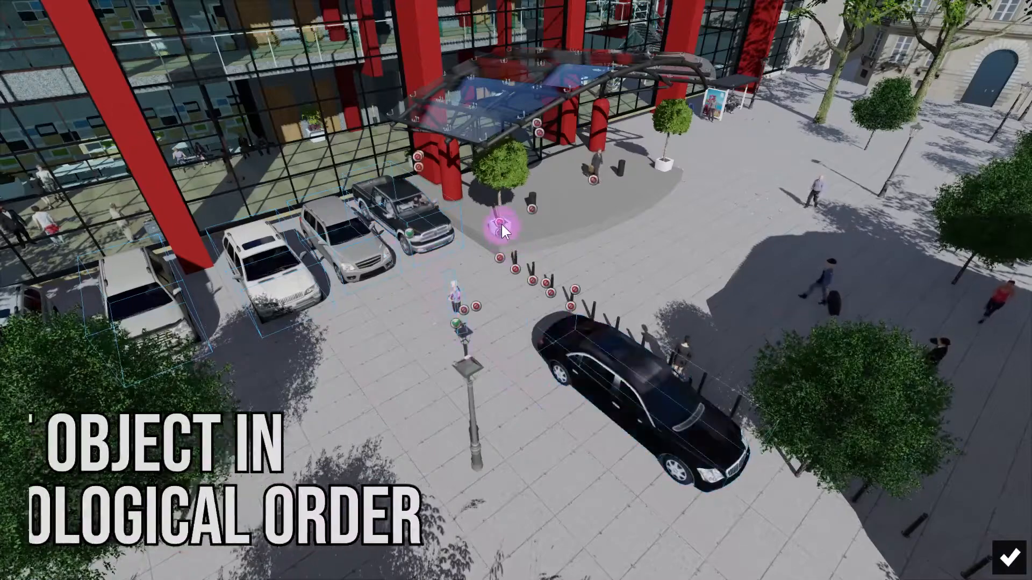
click(501, 221)
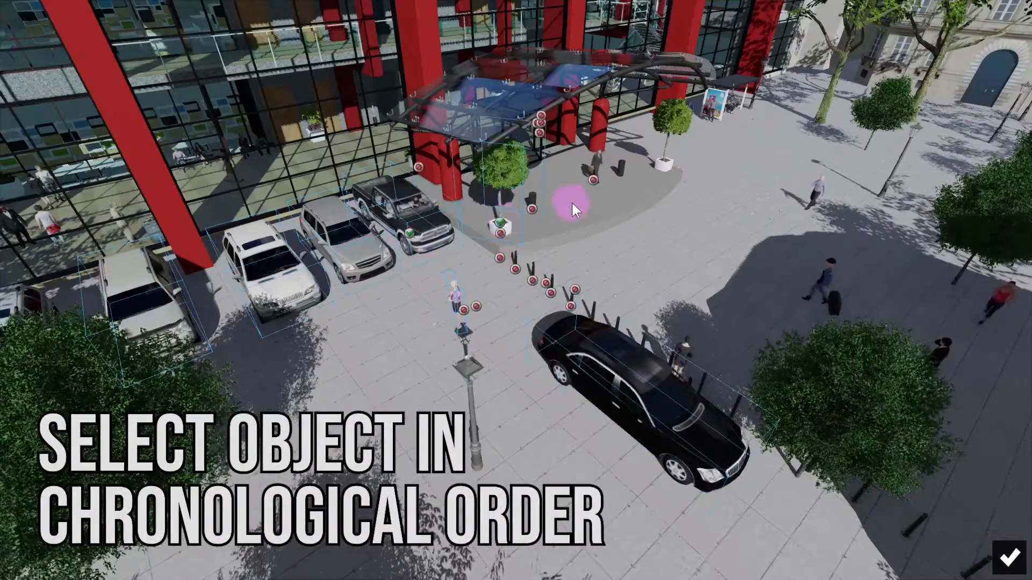
Add the man at the entrance, the traveller with the suitcase and the three other plaza pedestrians to the Sky Drop selection
click(595, 182)
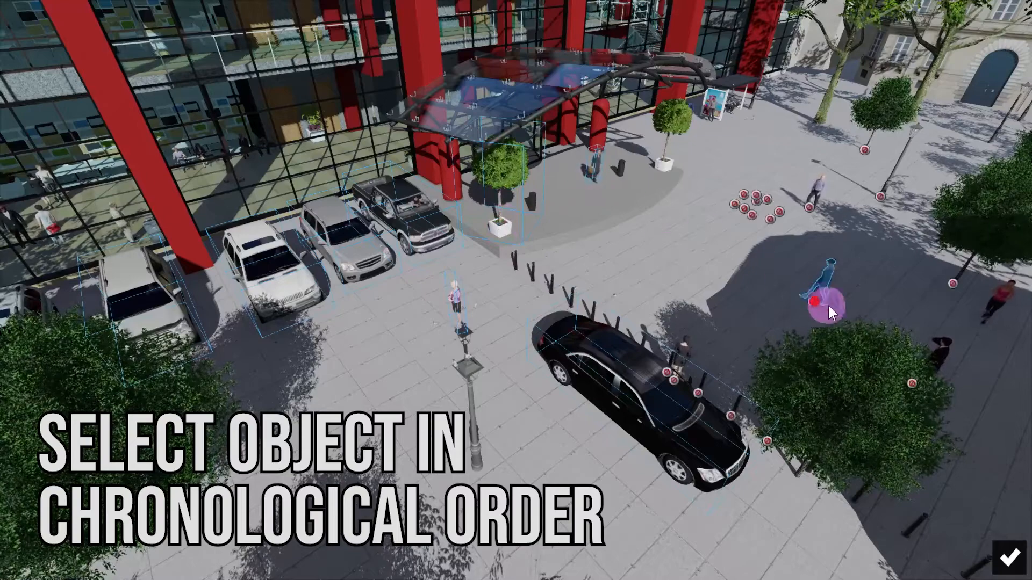
click(912, 383)
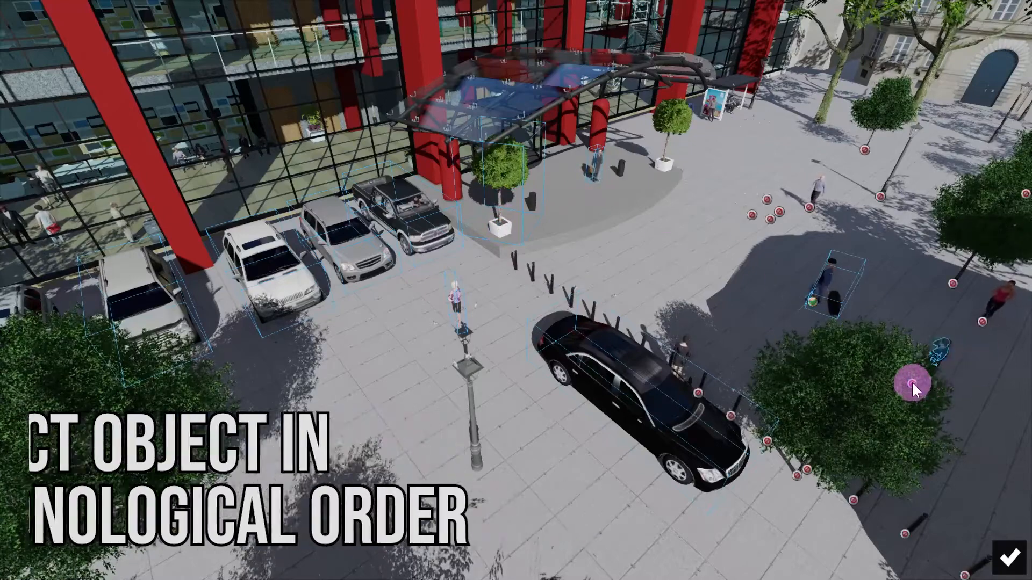
click(979, 322)
click(811, 200)
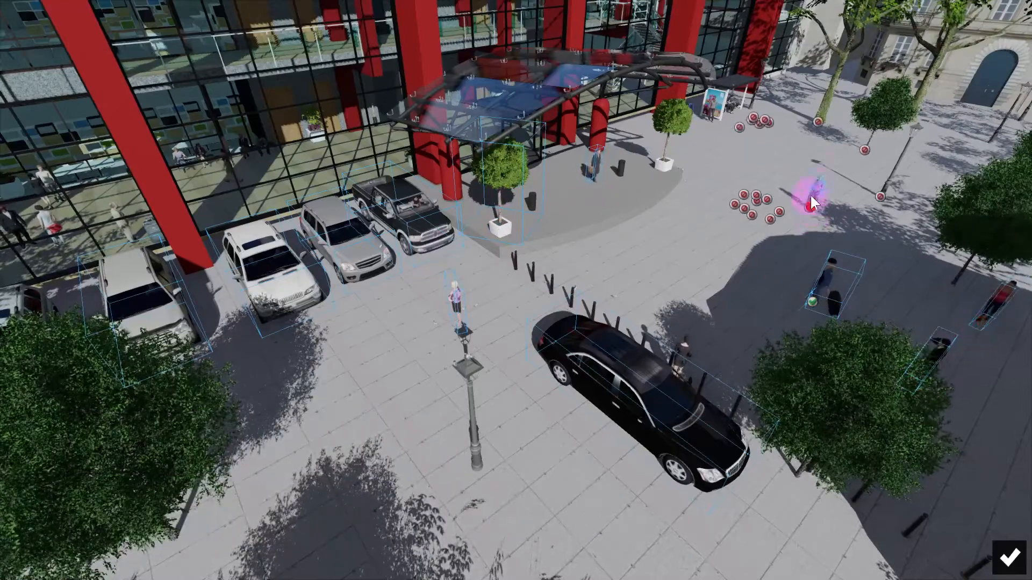
Add the two trees and the lamp post at the far side of the plaza, and confirm the Sky Drop selection
click(821, 124)
click(864, 148)
click(880, 195)
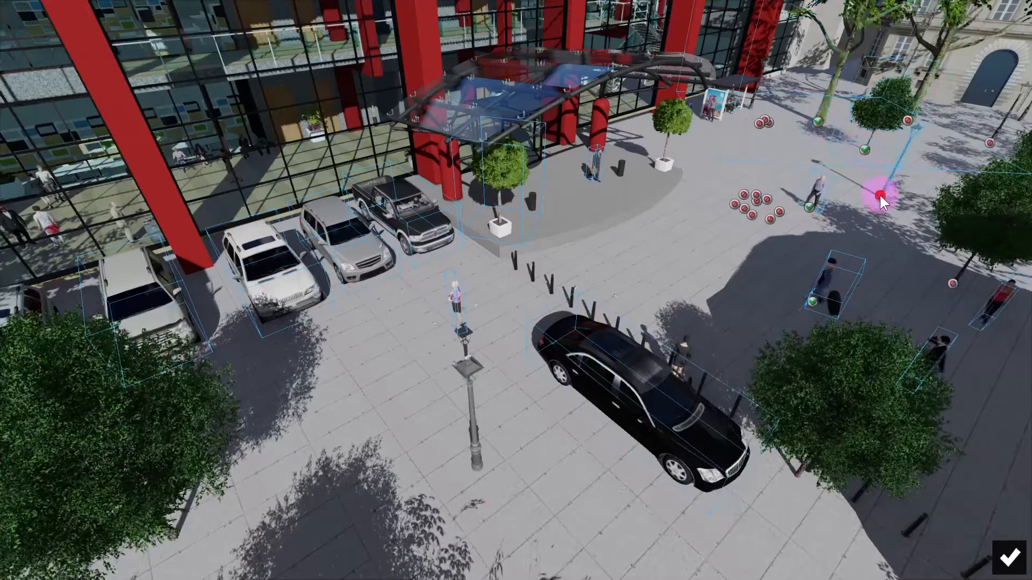
click(879, 195)
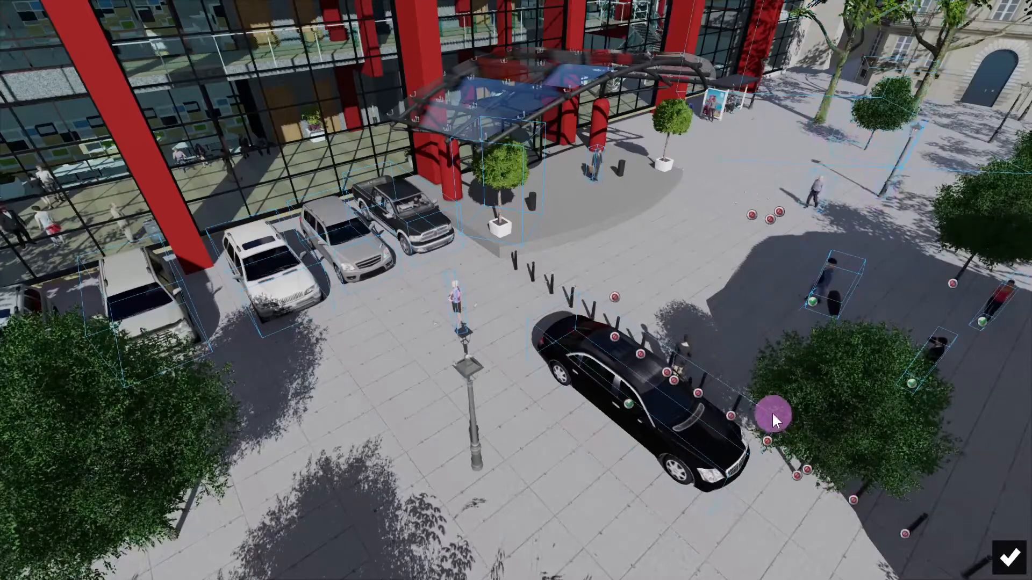
click(1011, 558)
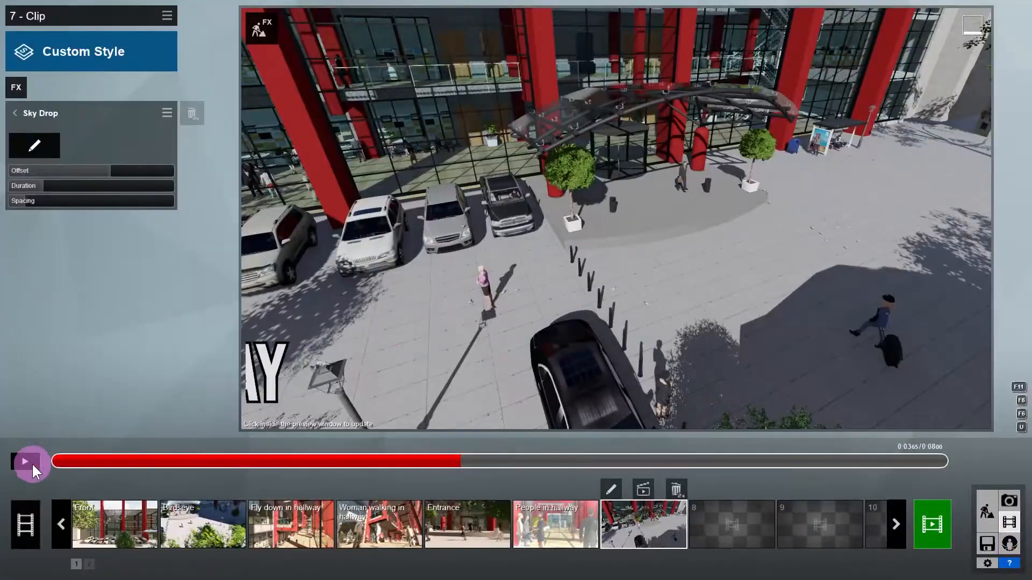
Play the clip and replay it from the start to review the dropping objects
click(31, 463)
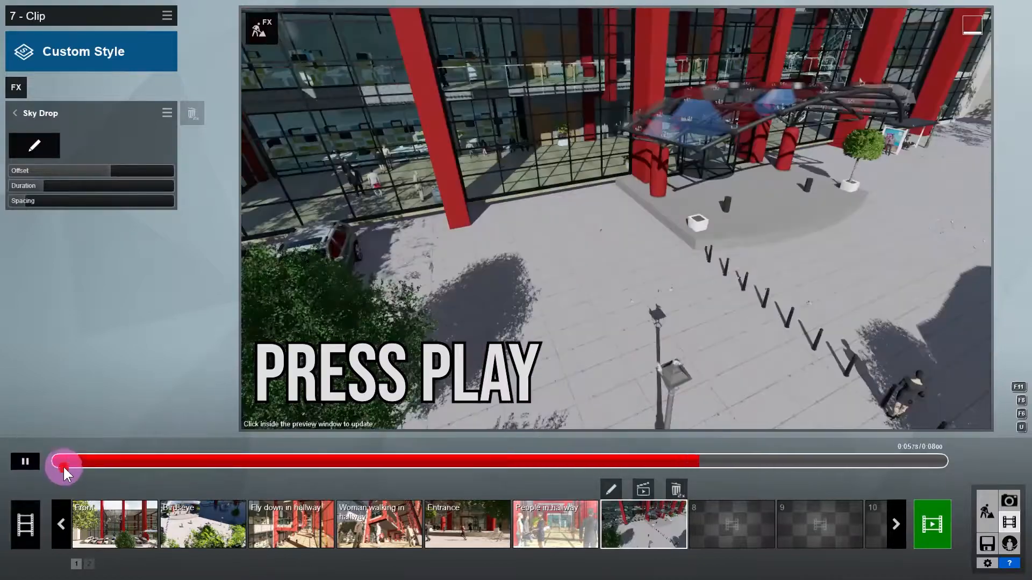
click(63, 463)
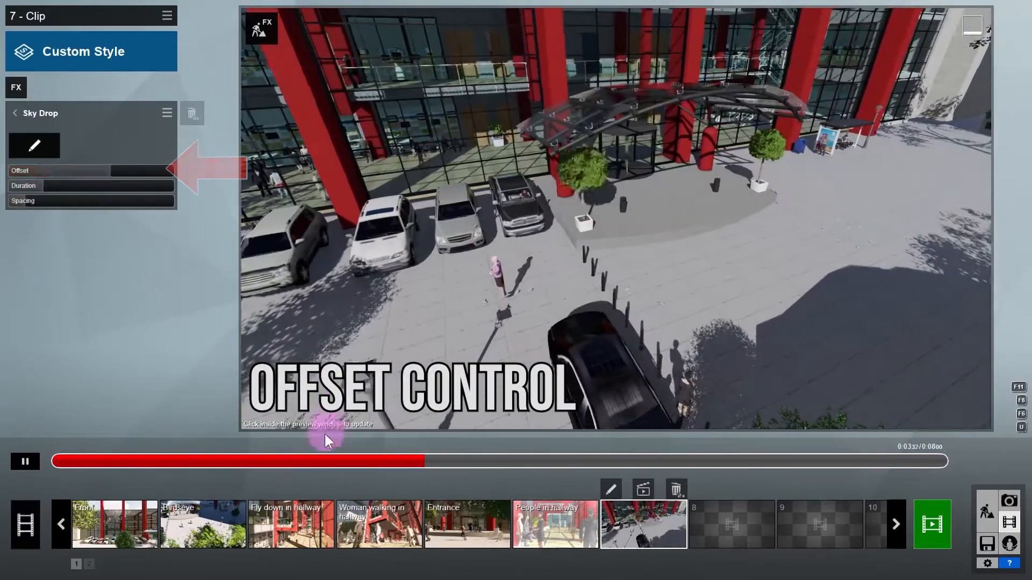
click(300, 463)
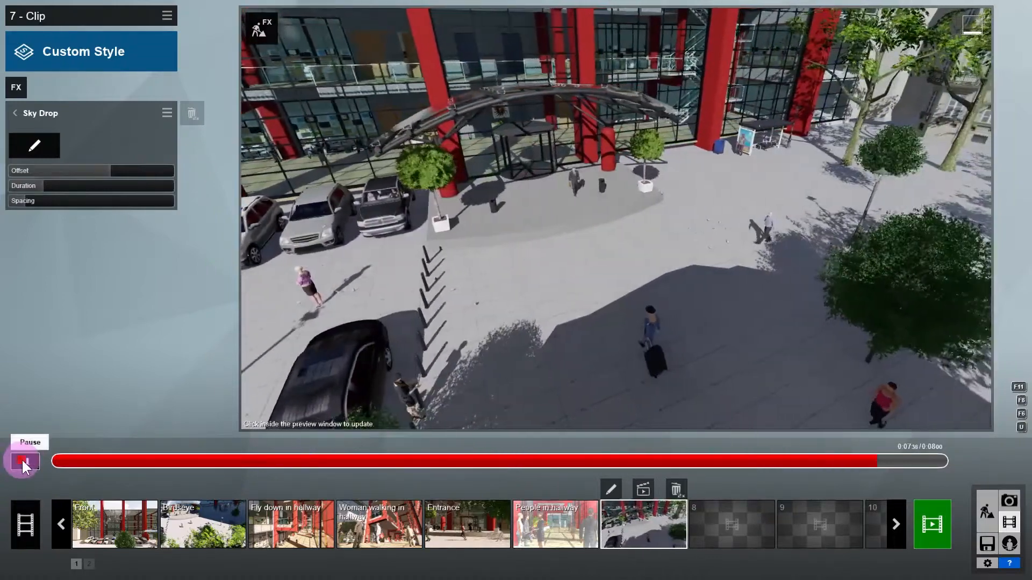
Increase the Sky Drop Offset slightly, checking the clip around the first second and playing it back
click(22, 459)
drag(117, 457, 173, 461)
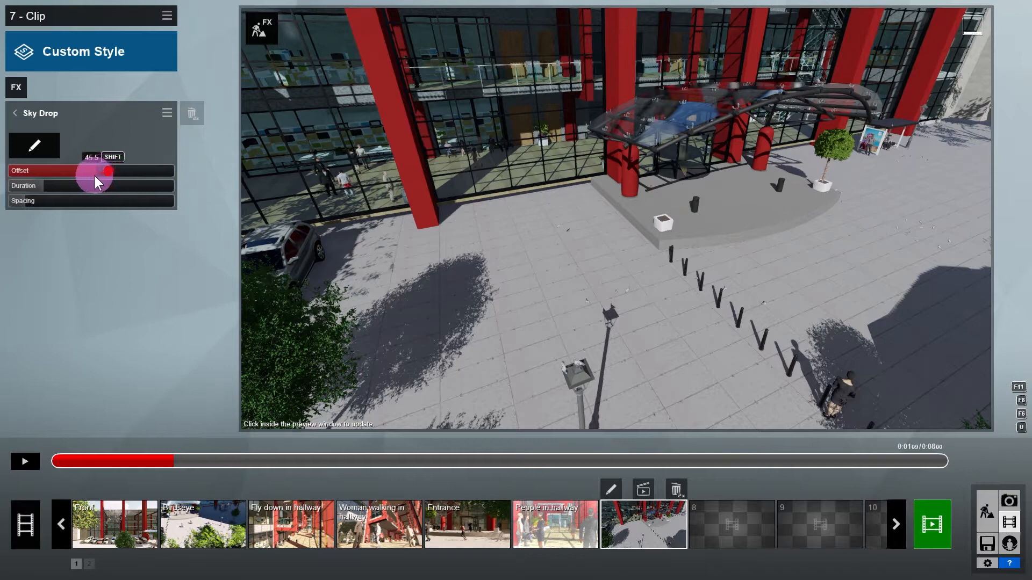
mouse_move(119, 177)
shift+mouse_down()
mouse_move(135, 178)
mouse_move(125, 170)
mouse_move(121, 181)
shift+mouse_up()
drag(156, 460, 142, 460)
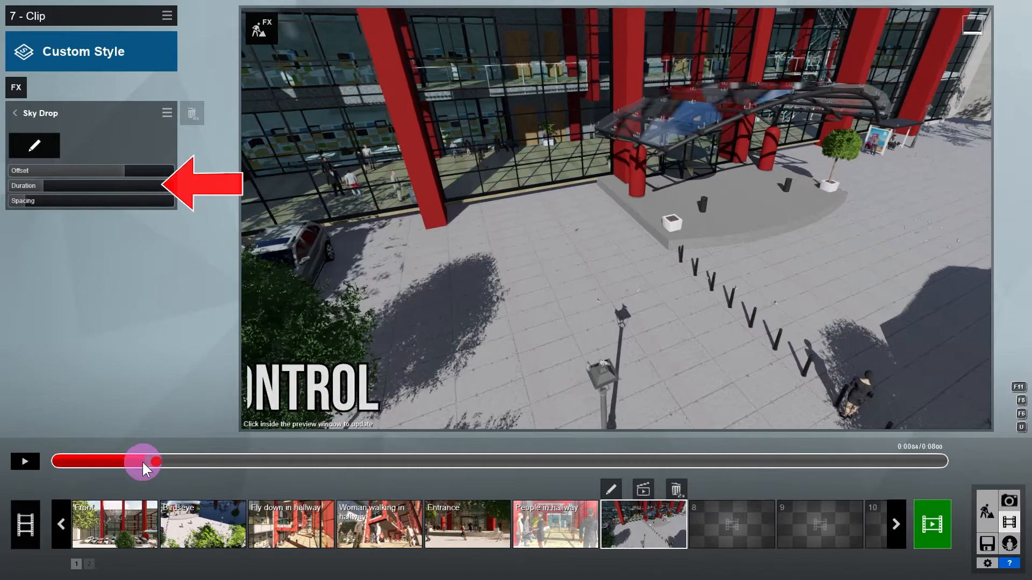
click(34, 460)
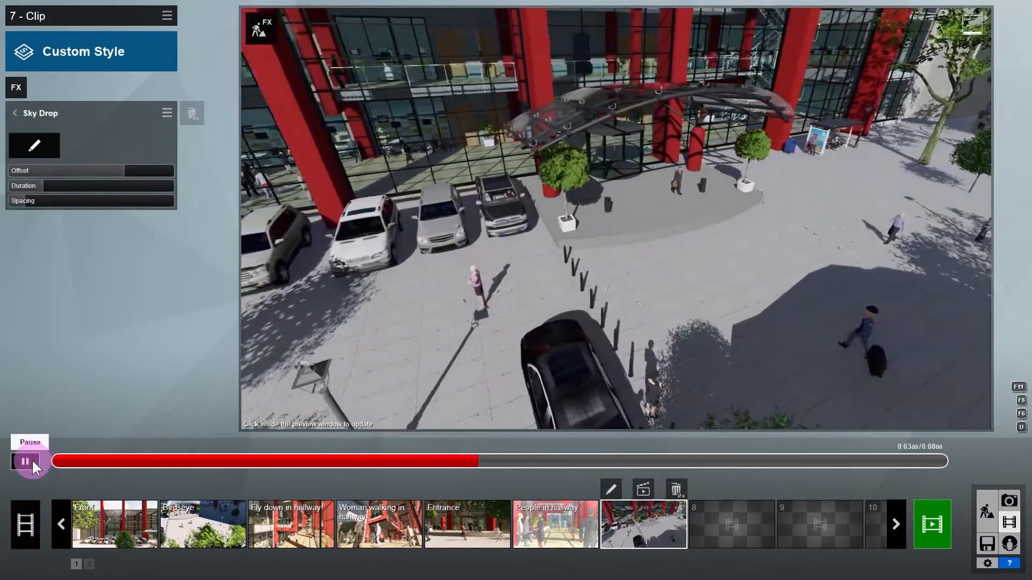
Test the Sky Drop Duration at its minimum, raise it above its original setting and replay the clip from the start
drag(54, 179, 8, 187)
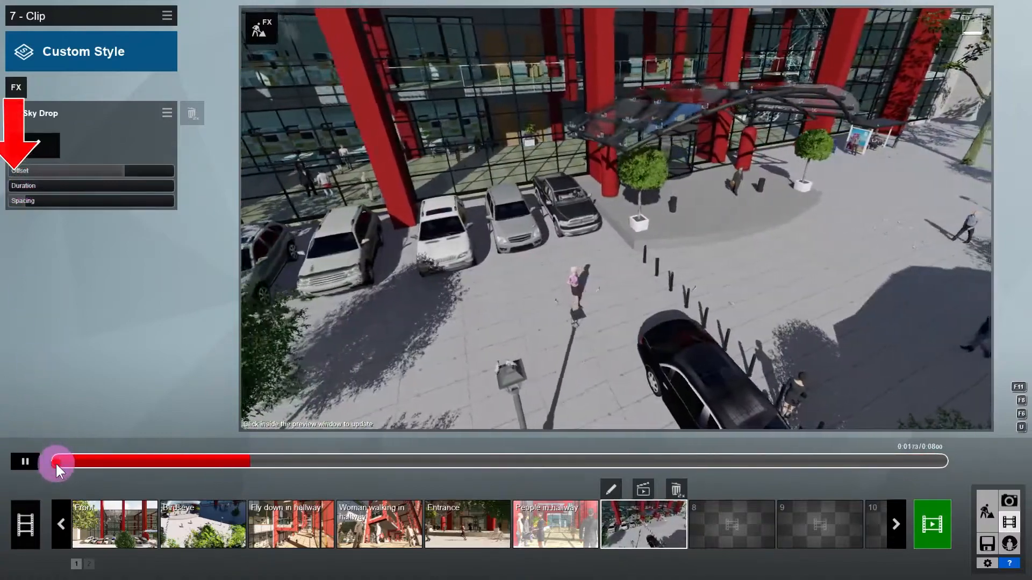
click(55, 464)
click(67, 462)
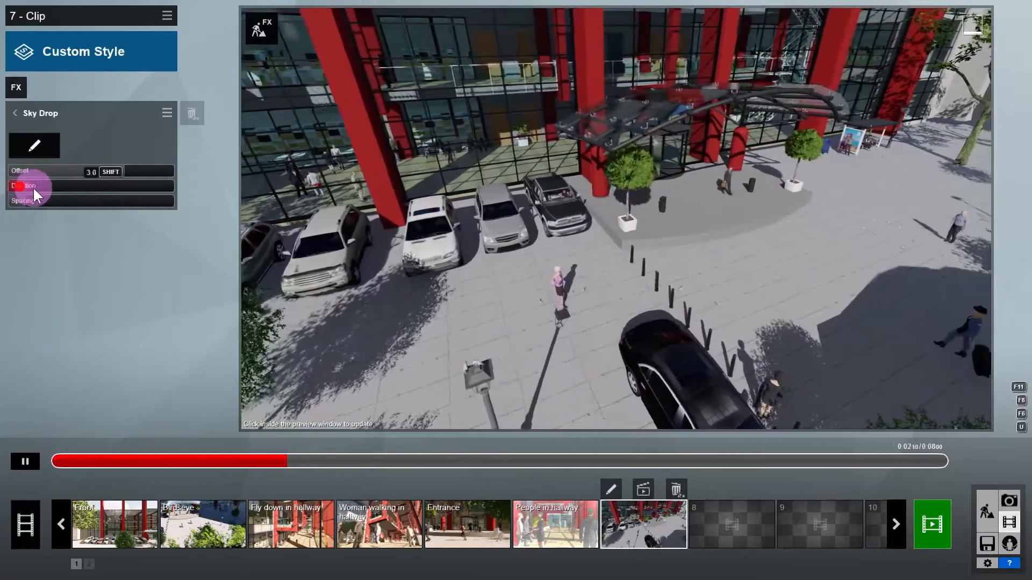
click(79, 461)
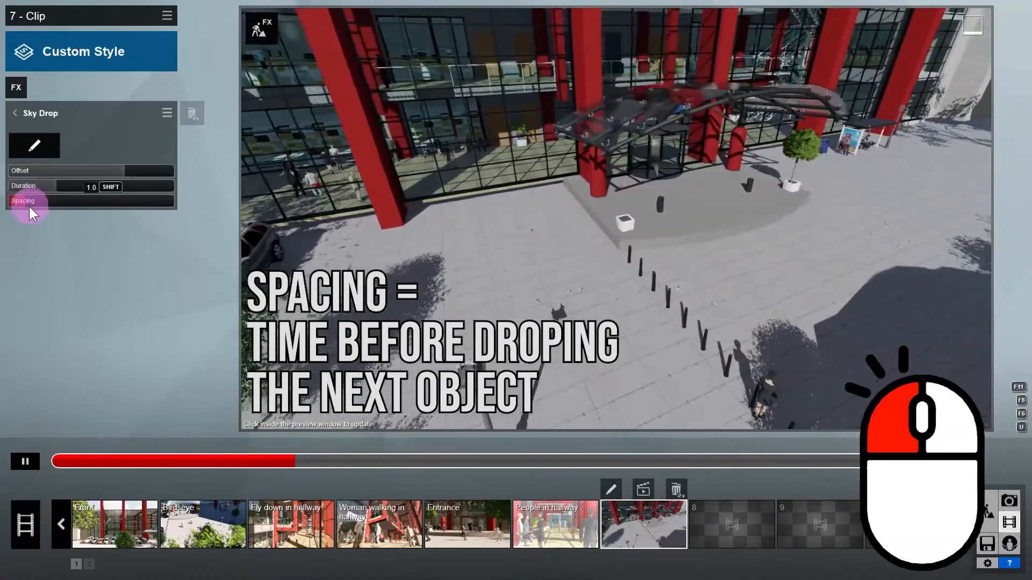
Set the Sky Drop Spacing to 0.0 and replay the clip from the beginning
click(29, 462)
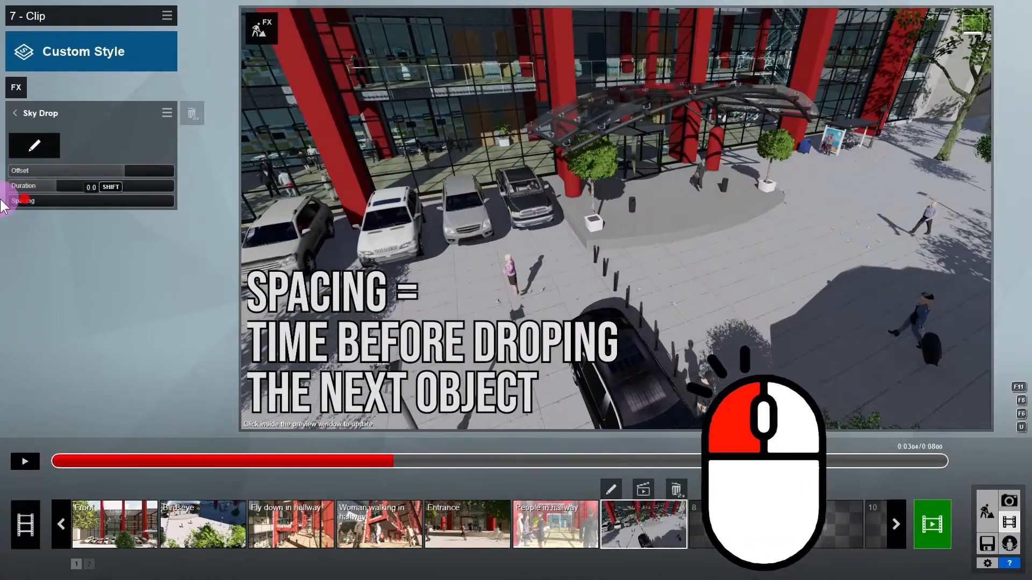
click(59, 463)
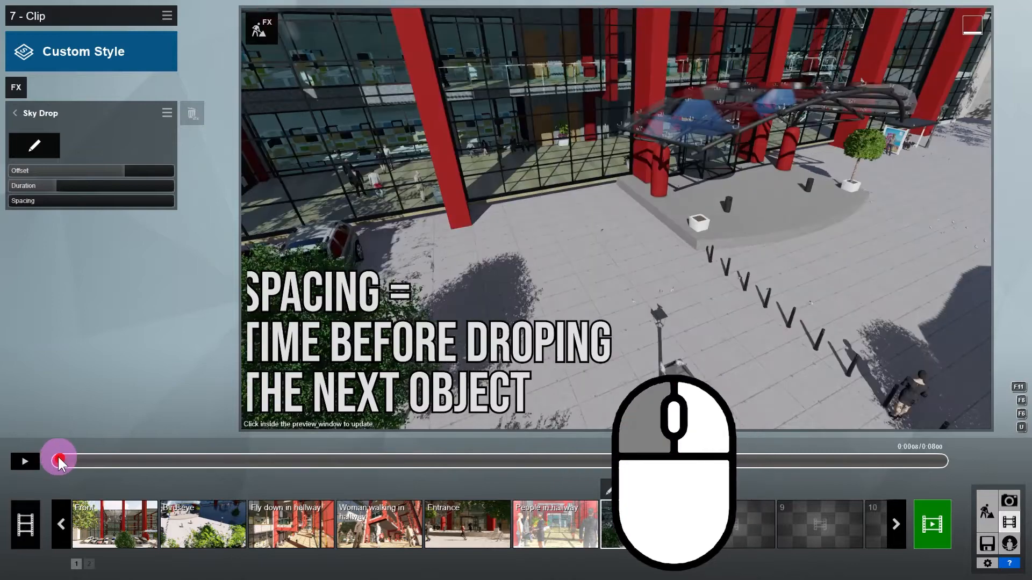
click(29, 455)
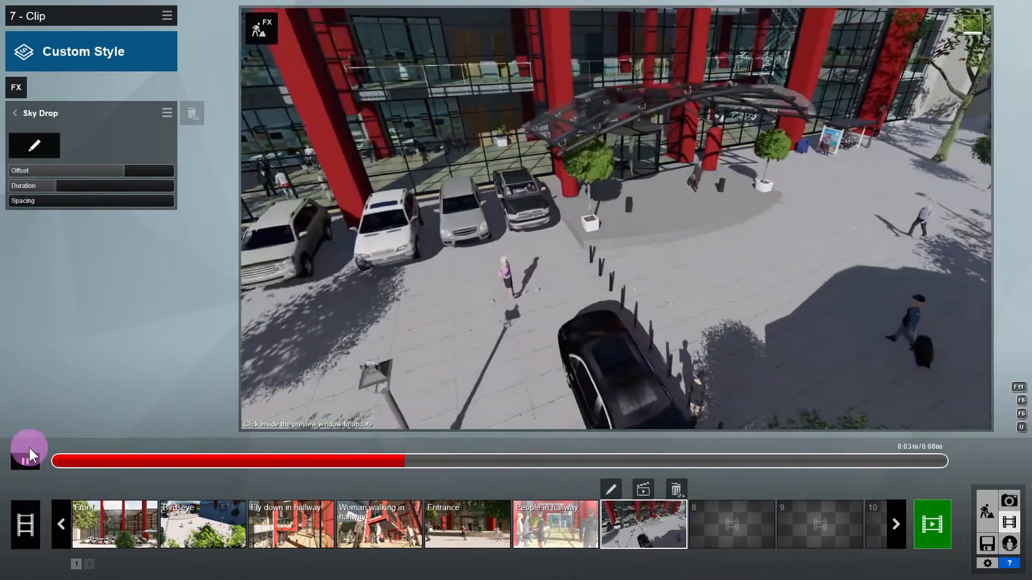
click(24, 460)
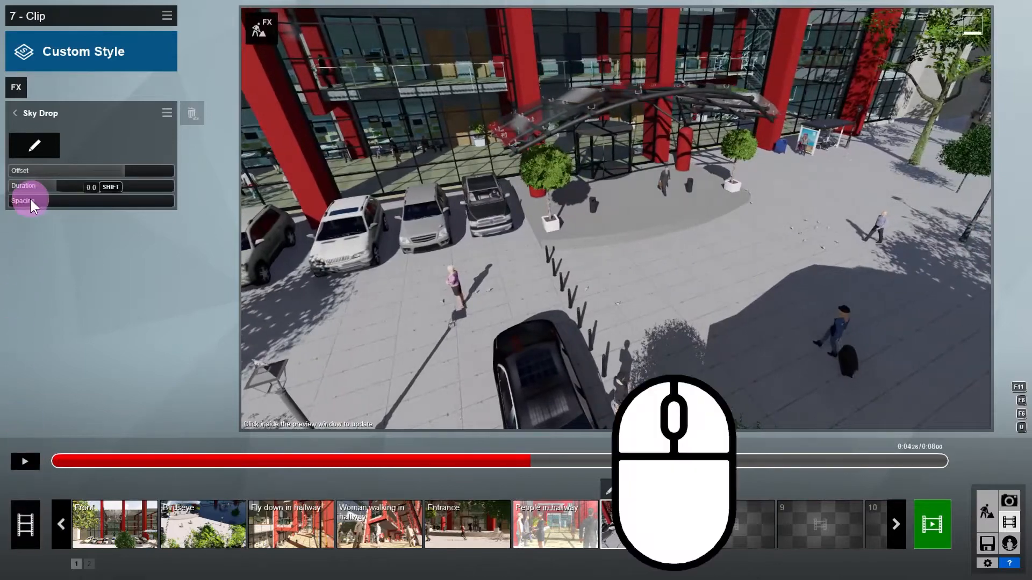
Increase the Sky Drop Spacing to about a fifth of its range and preview the clip from near the start
drag(31, 199, 41, 201)
click(89, 469)
click(23, 461)
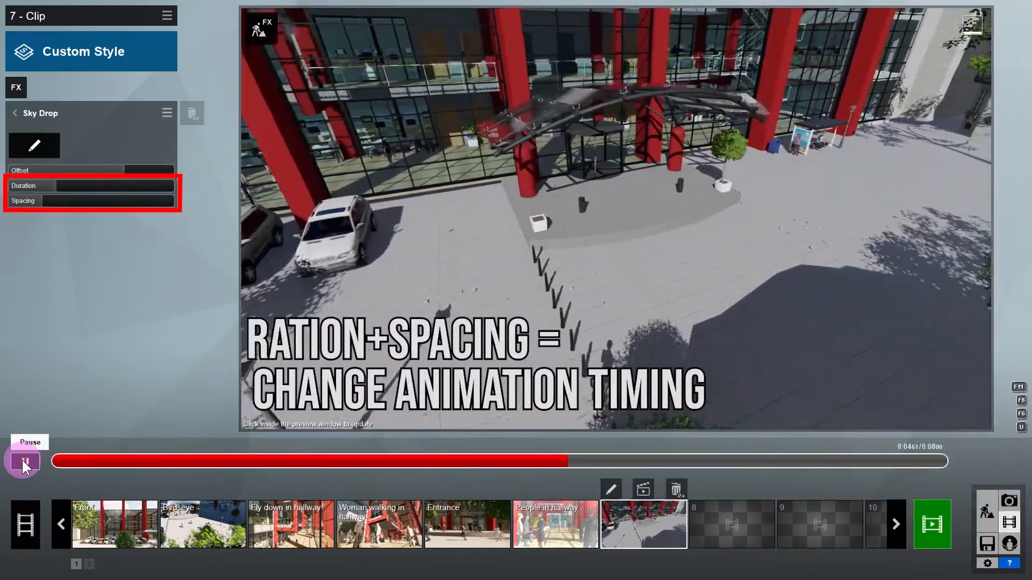
click(23, 461)
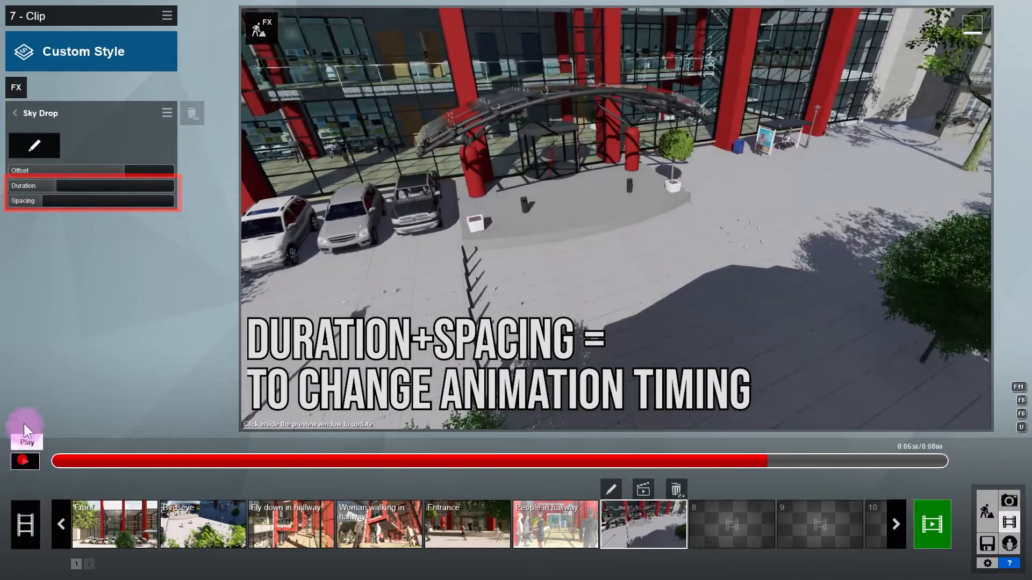
Reduce the Sky Drop Spacing to a small value, replay the clip and return to the effects list
click(30, 203)
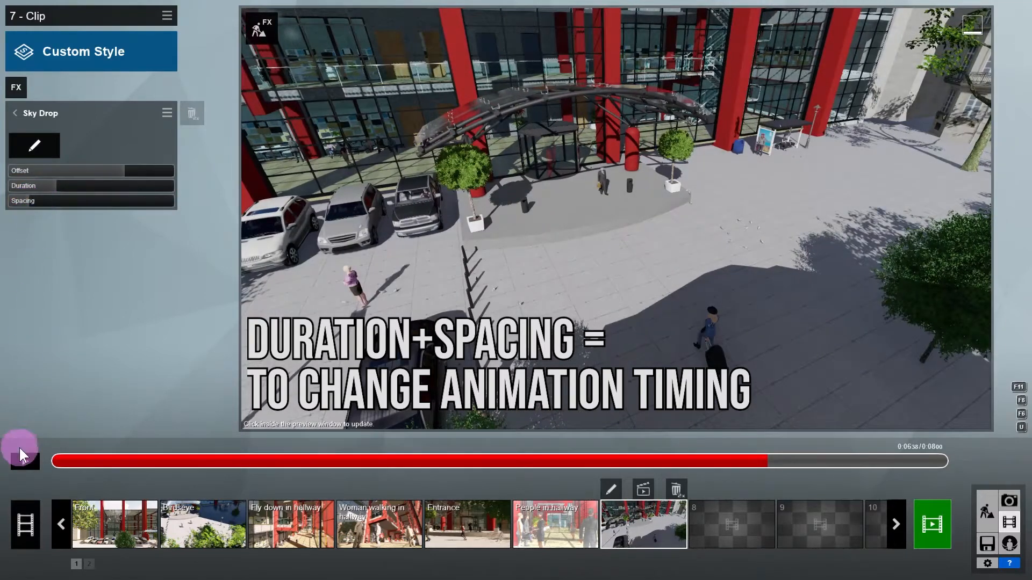
click(26, 460)
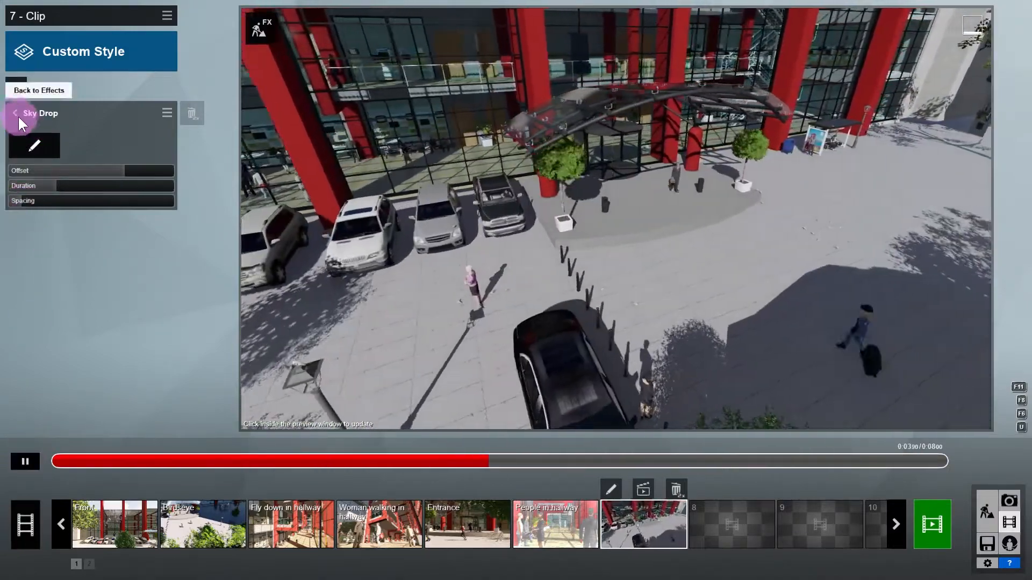
click(15, 114)
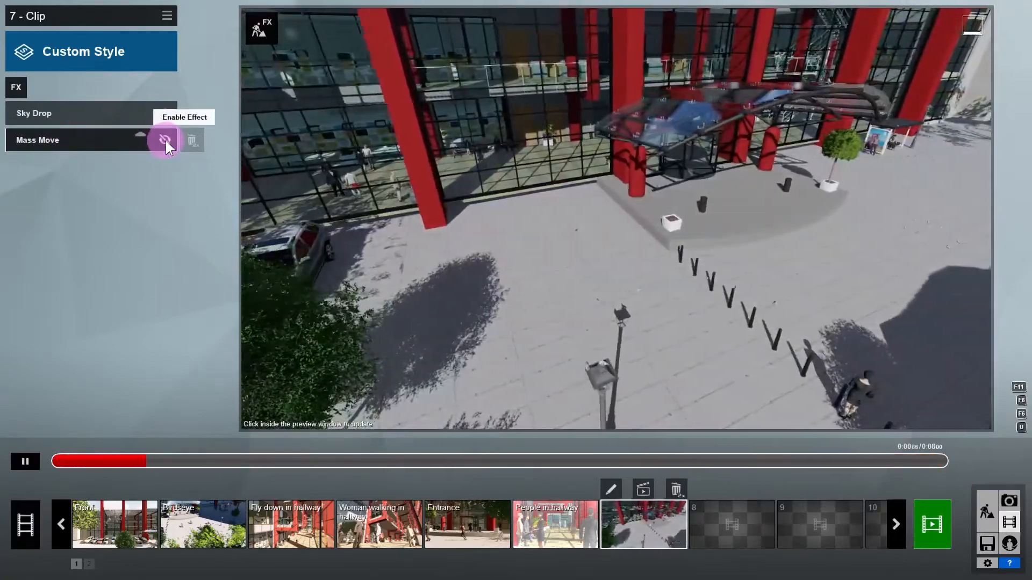
Enable the Mass Move effect and replay the middle of the clip with both effects active
click(426, 360)
drag(426, 359, 836, 333)
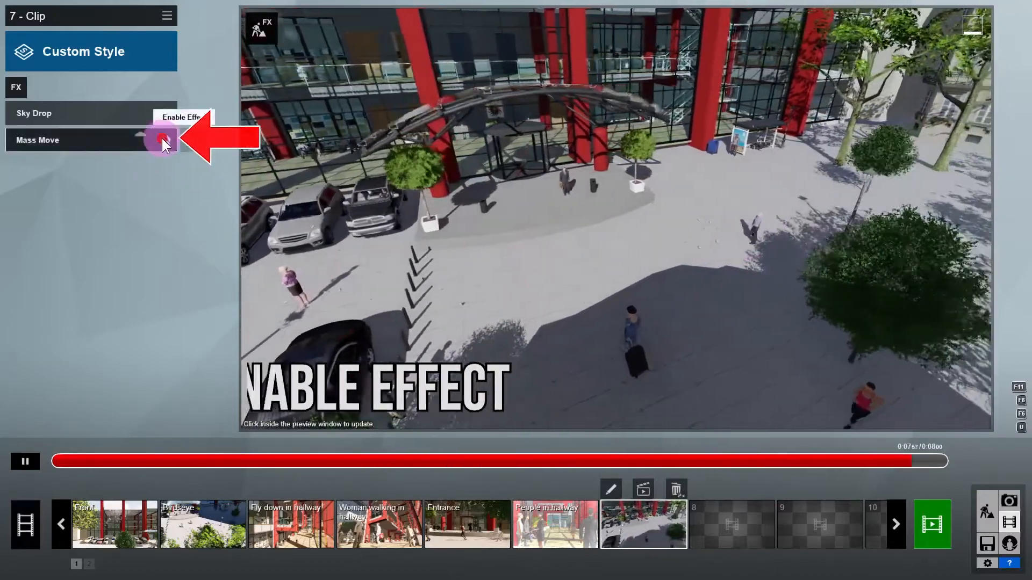
click(163, 138)
click(452, 458)
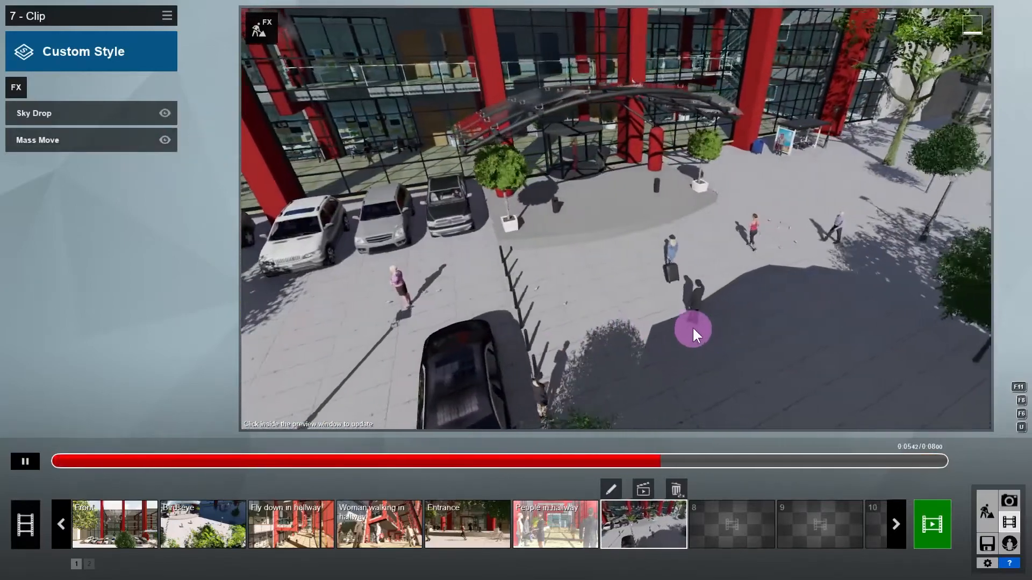
click(545, 459)
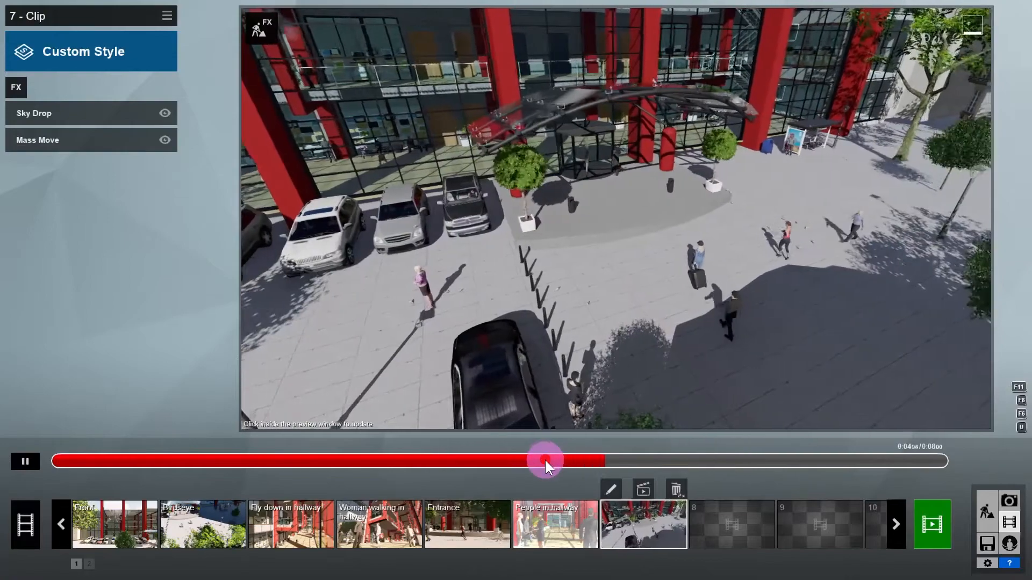
click(543, 460)
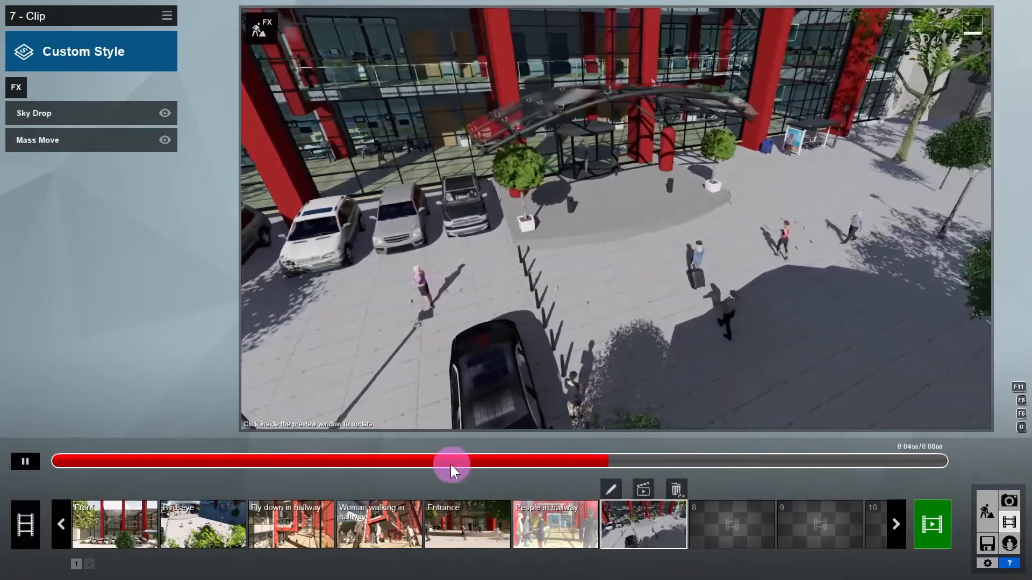